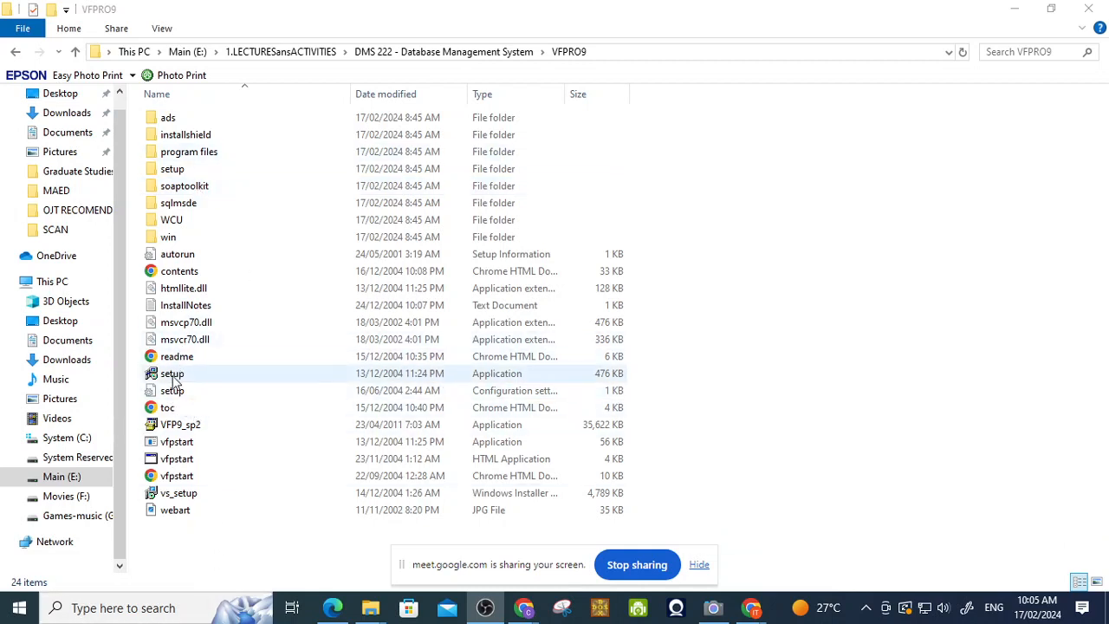
Step: Launch the Visual FoxPro 9.0 setup.exe from the installation folder
left_click(174, 379)
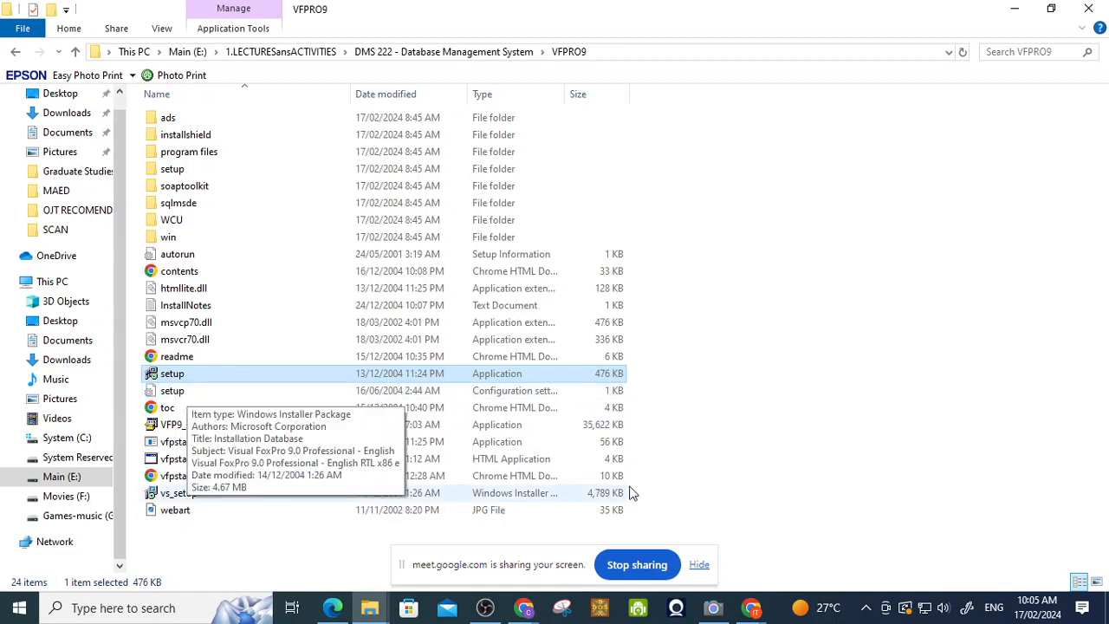
left_click(510, 501)
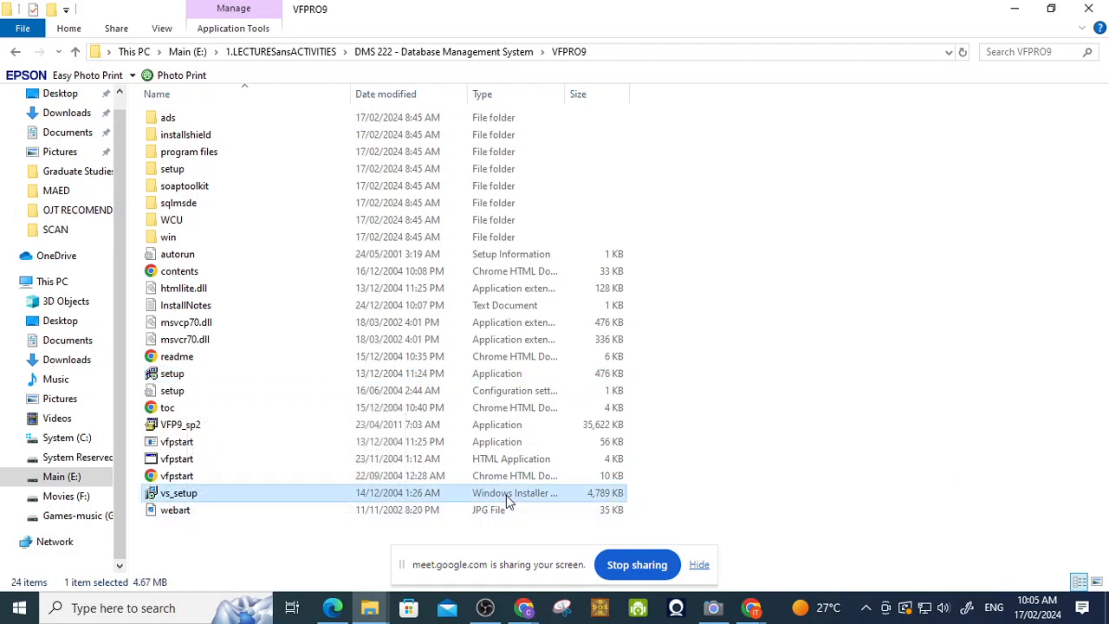
left_click(172, 376)
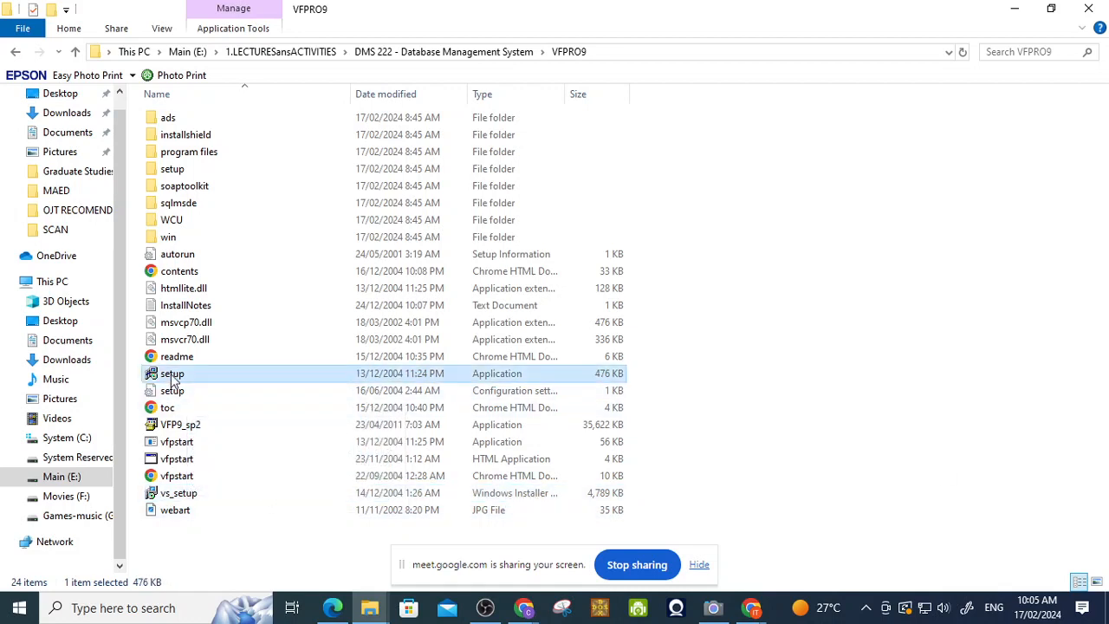
double_click(171, 379)
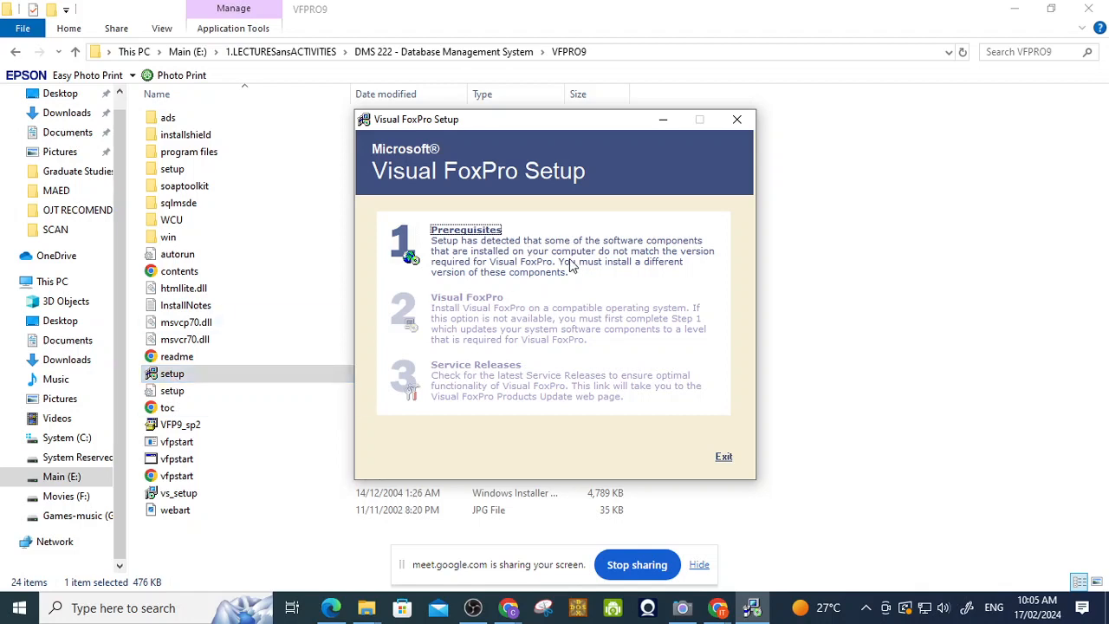
Step: Start Prerequisites setup and accept its licence agreement to reach the runtime files page
left_click(468, 232)
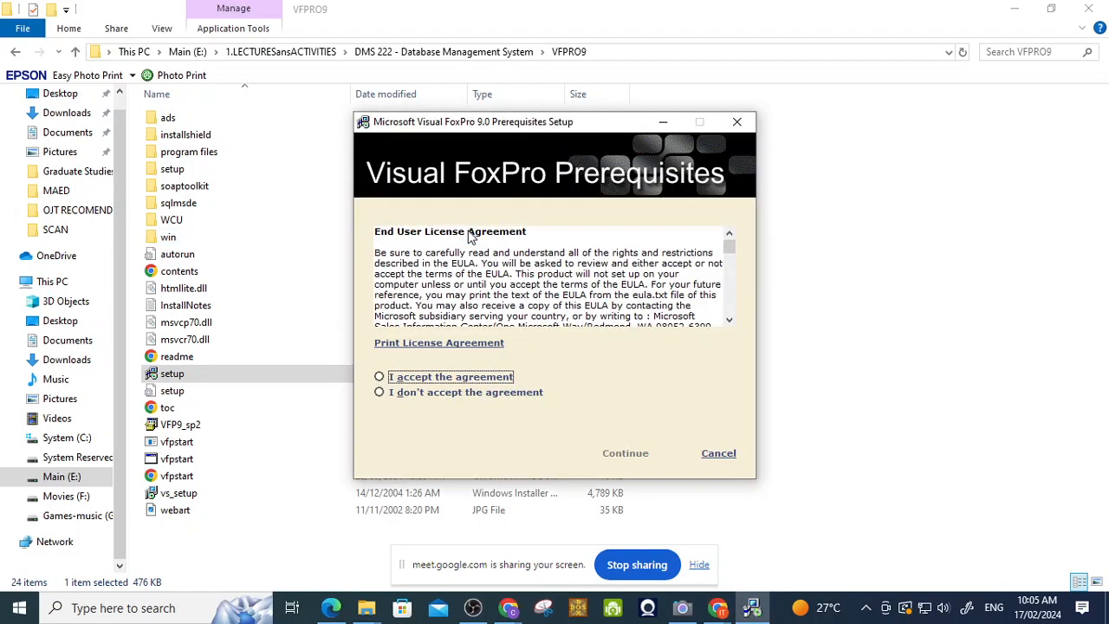
left_click(380, 379)
left_click(631, 455)
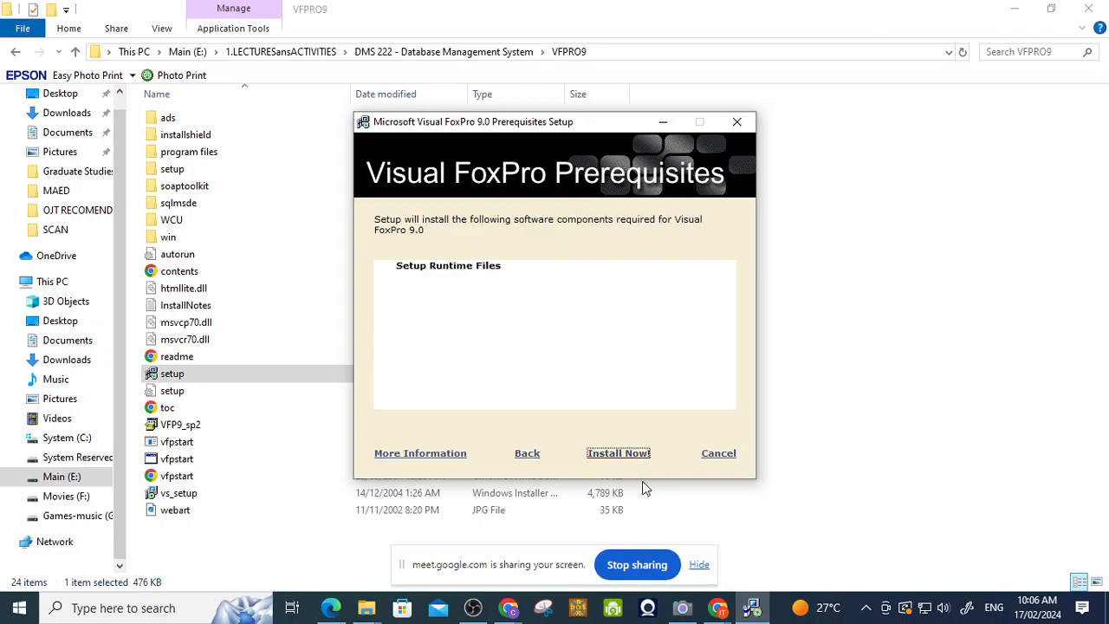
Step: Install the prerequisite Setup Runtime Files and close the finished prerequisites installer
left_click(621, 455)
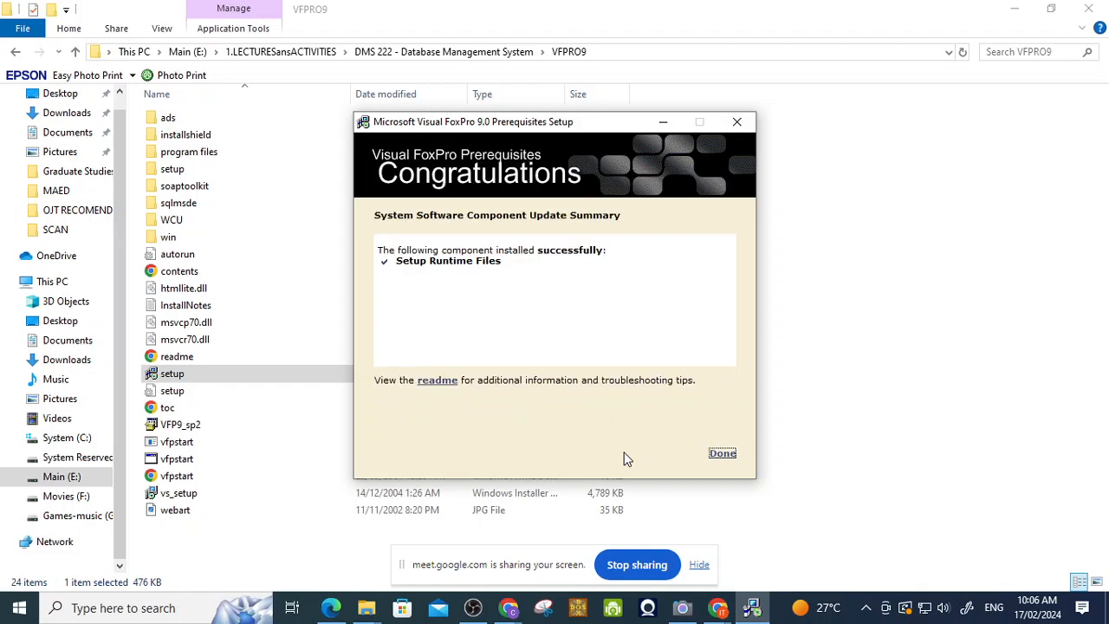
left_click(724, 456)
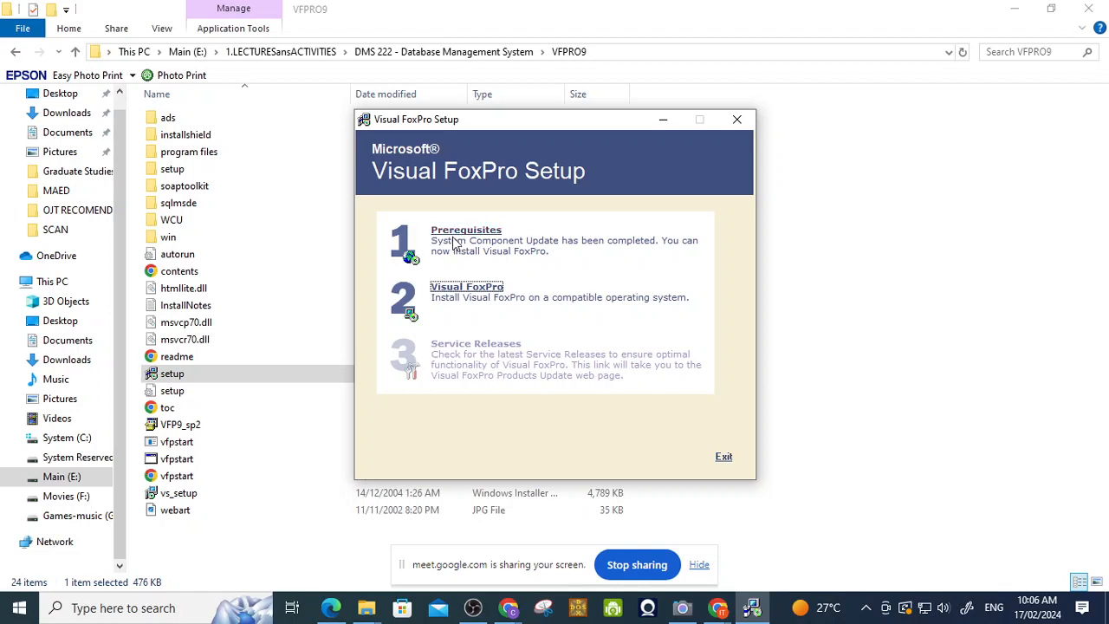
Step: Start the Visual FoxPro 9.0 install, accept its licence, and select InstallNotes in the folder
left_click(480, 294)
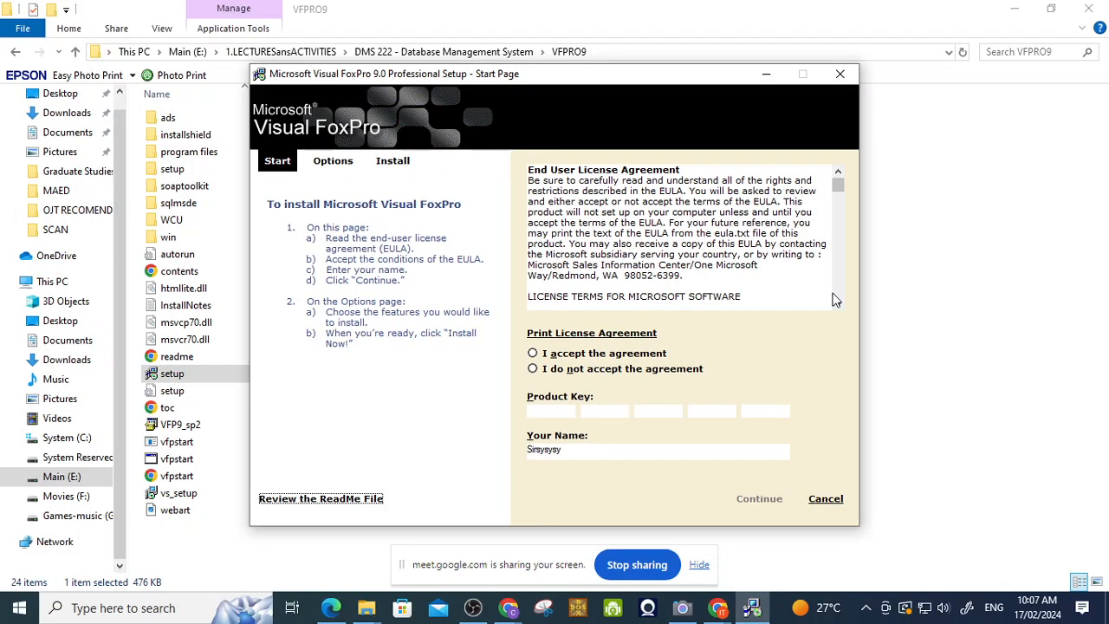
left_click(532, 357)
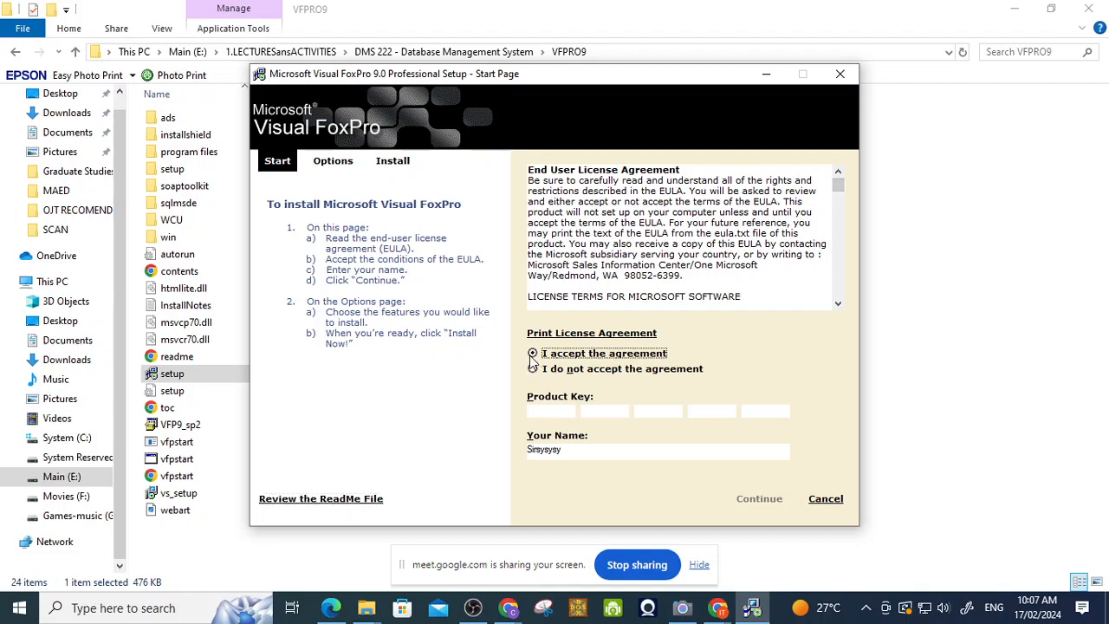
left_click(568, 412)
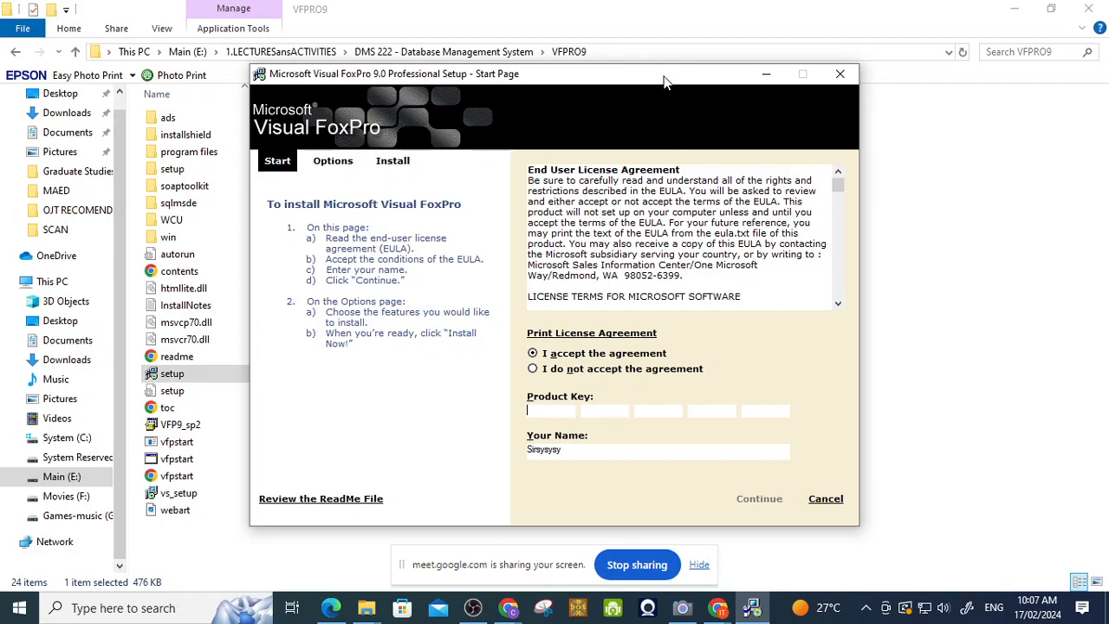
left_click_drag(664, 81, 889, 25)
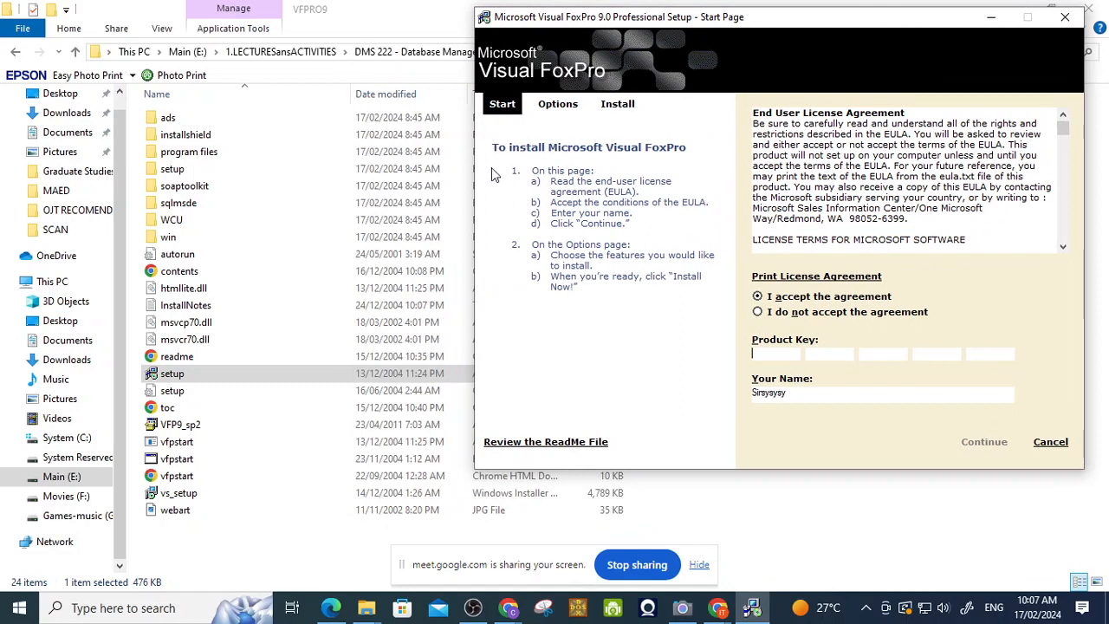
left_click(199, 309)
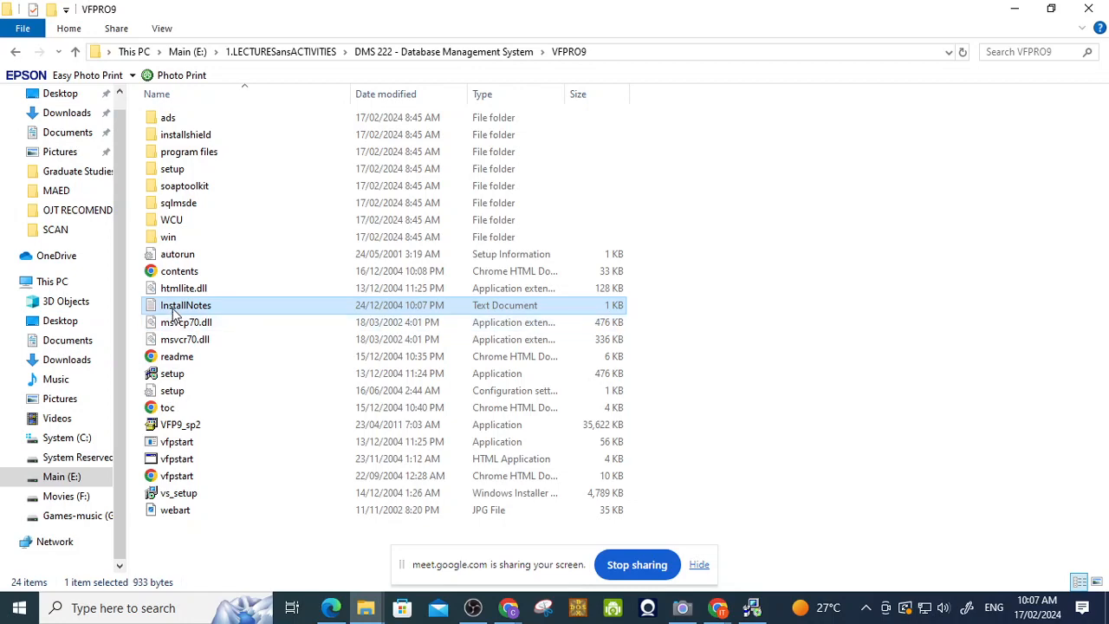
Step: Open InstallNotes.txt in Notepad, select the product key line, and move Notepad aside
double_click(174, 309)
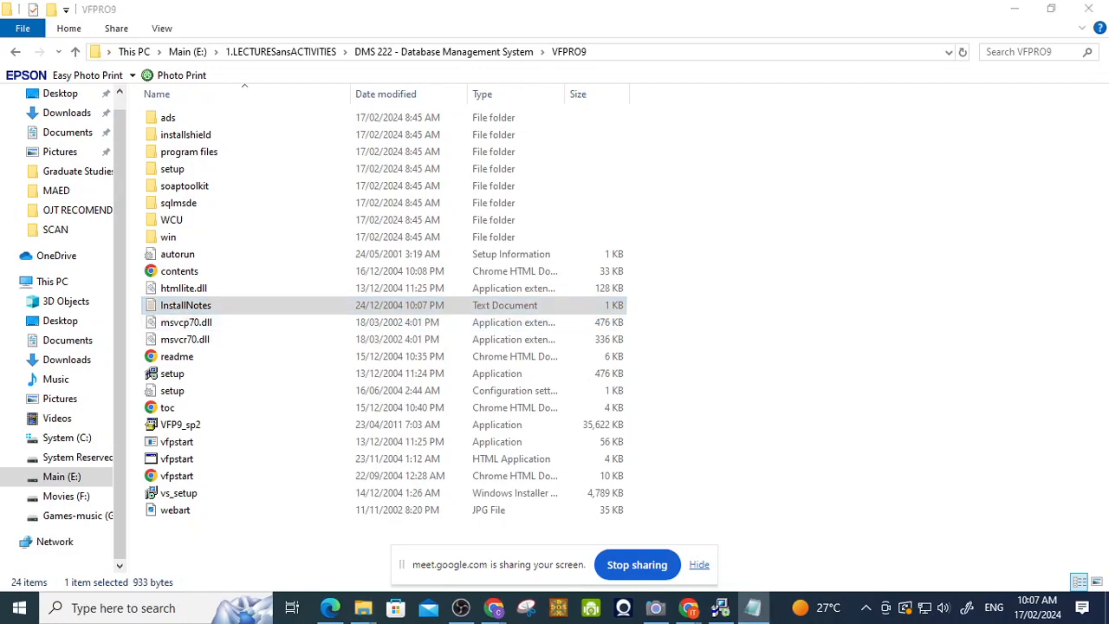
left_click_drag(996, 107, 728, 130)
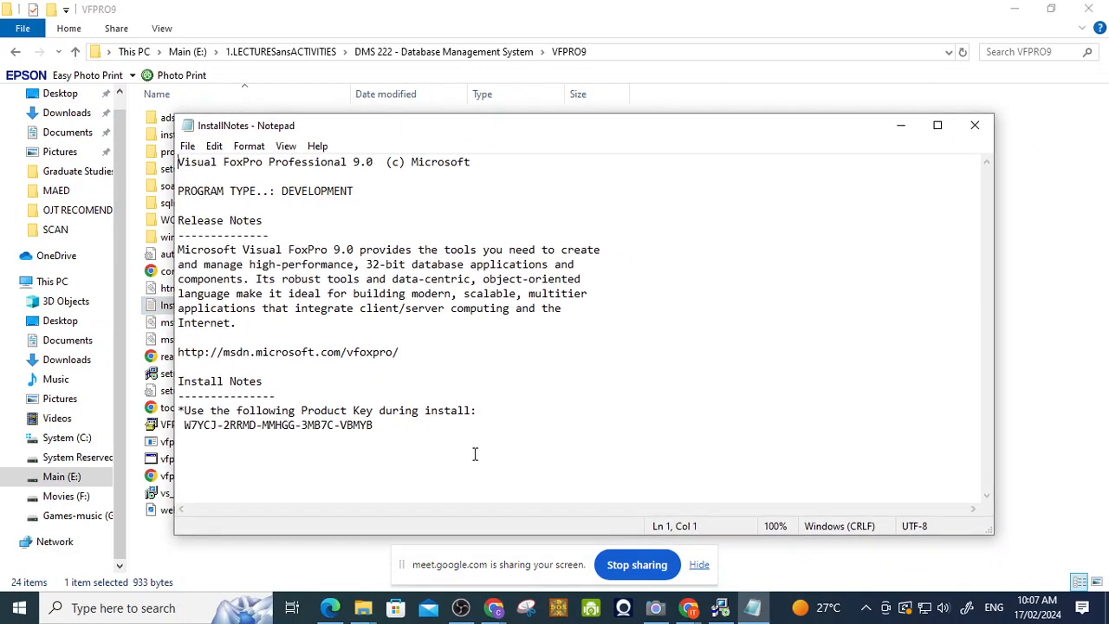
left_click_drag(382, 425, 184, 425)
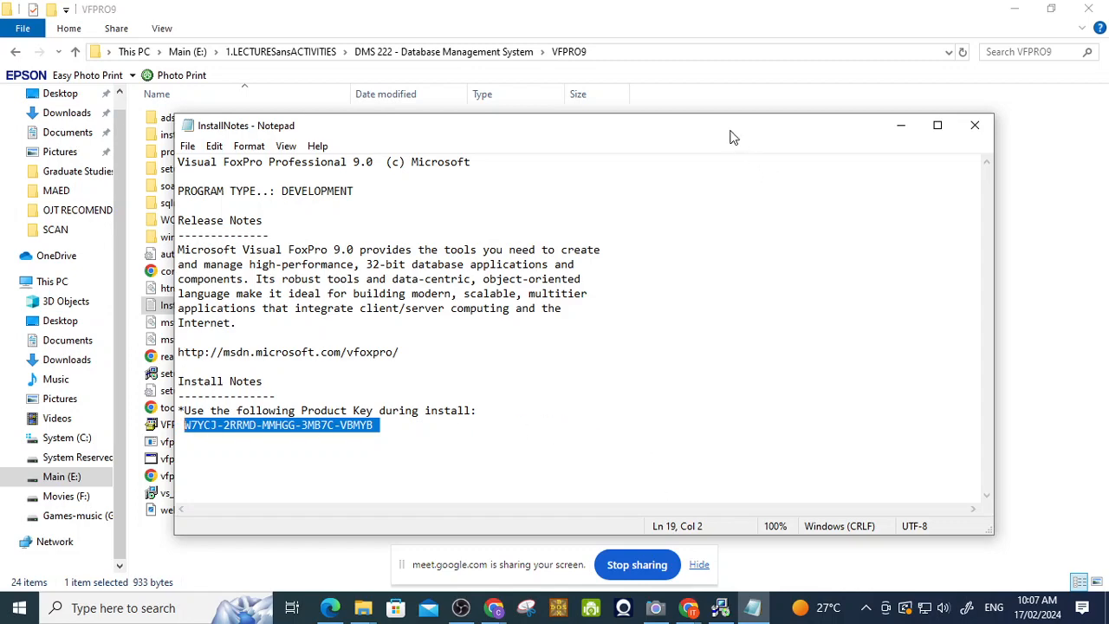
left_click_drag(728, 129, 1108, 156)
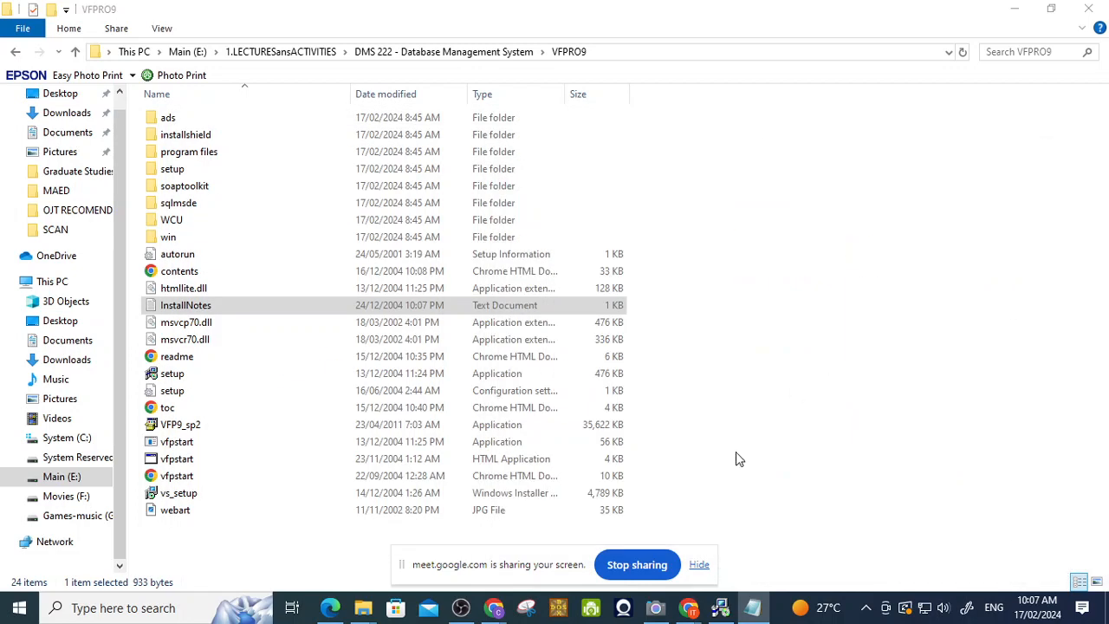
Step: Enter the first two product key groups copied from the install notes
left_click(722, 608)
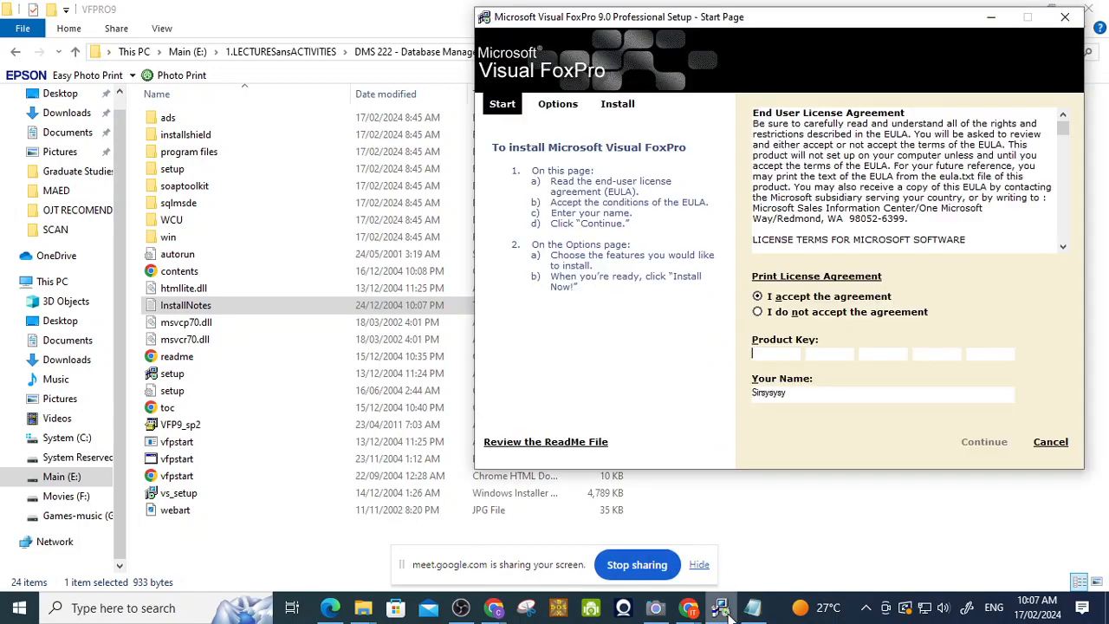
left_click_drag(814, 21, 580, 54)
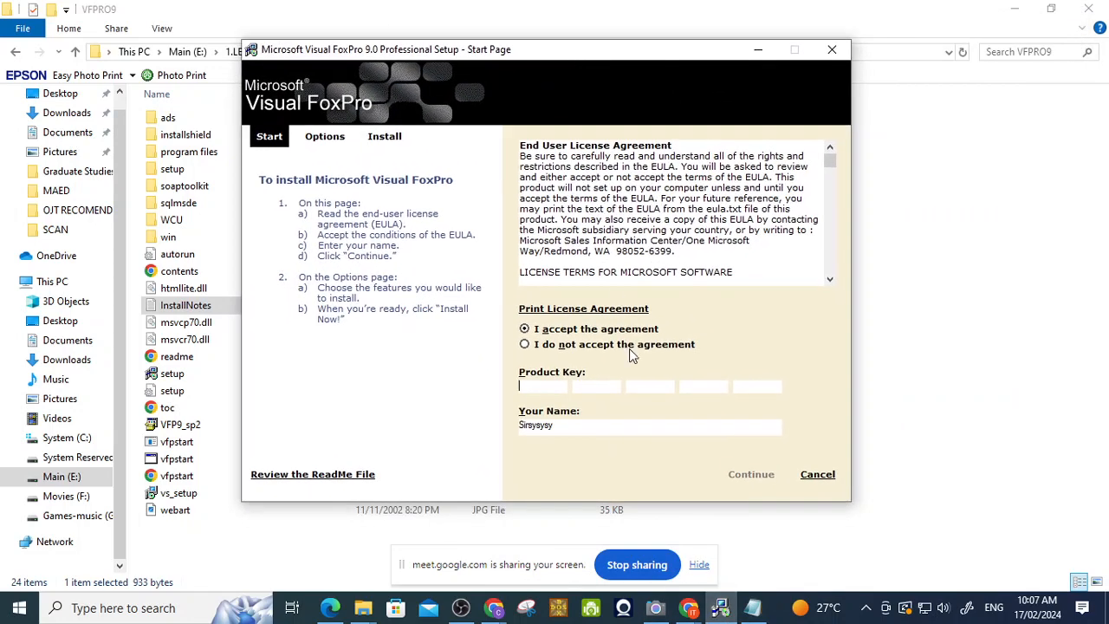
left_click(522, 385)
left_click_drag(649, 50, 871, 16)
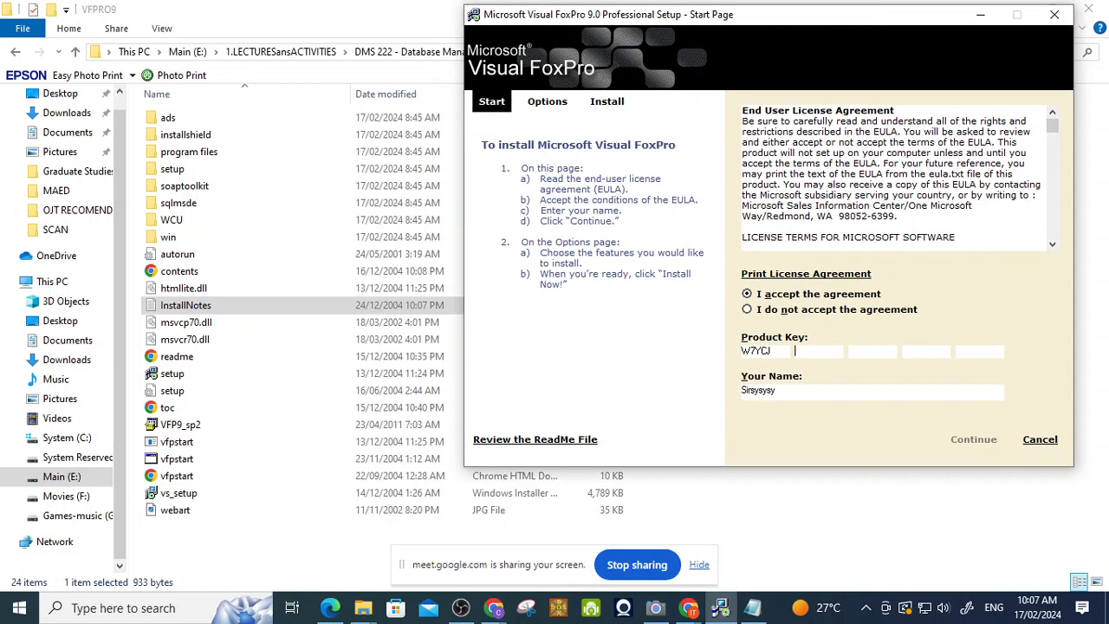
key("alt+Tab")
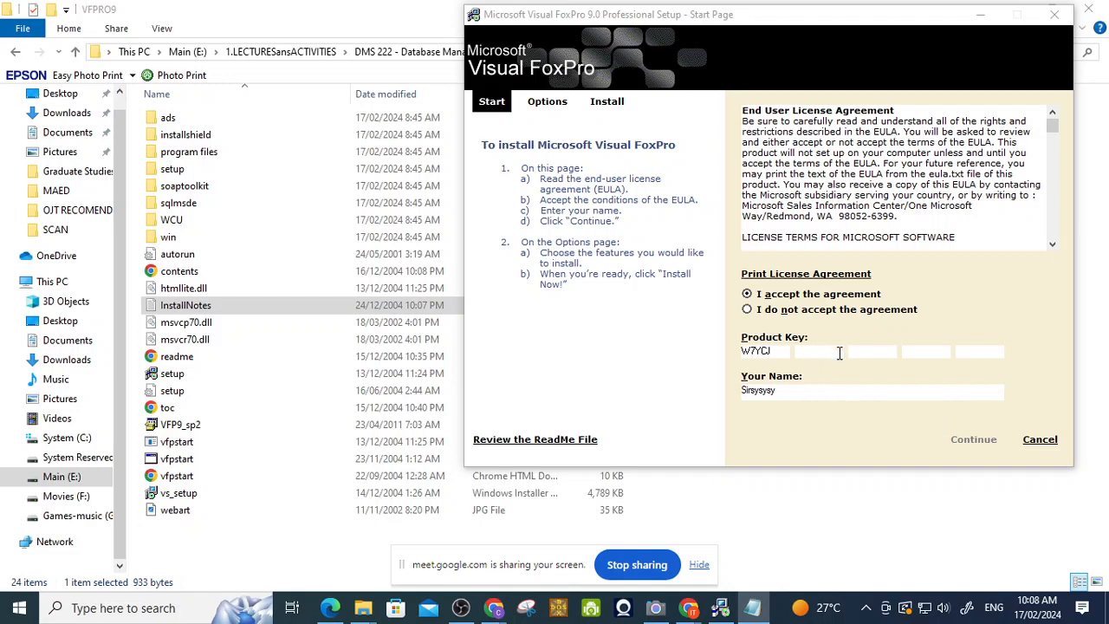
left_click(813, 351)
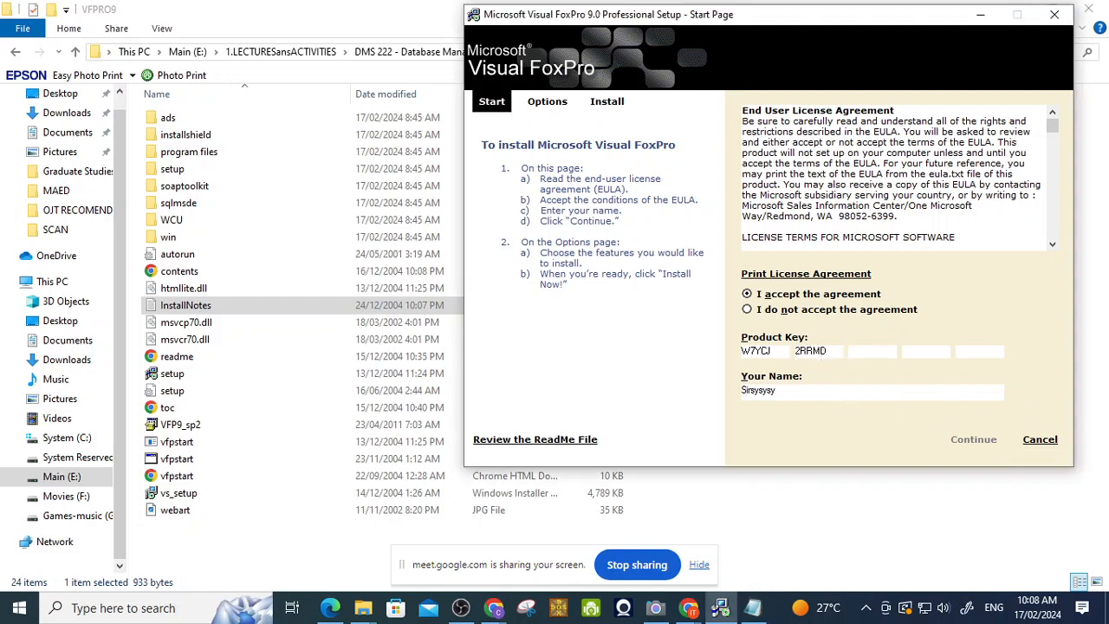
Step: Enter the third, fourth and fifth product key groups from the install notes
key("alt+Tab")
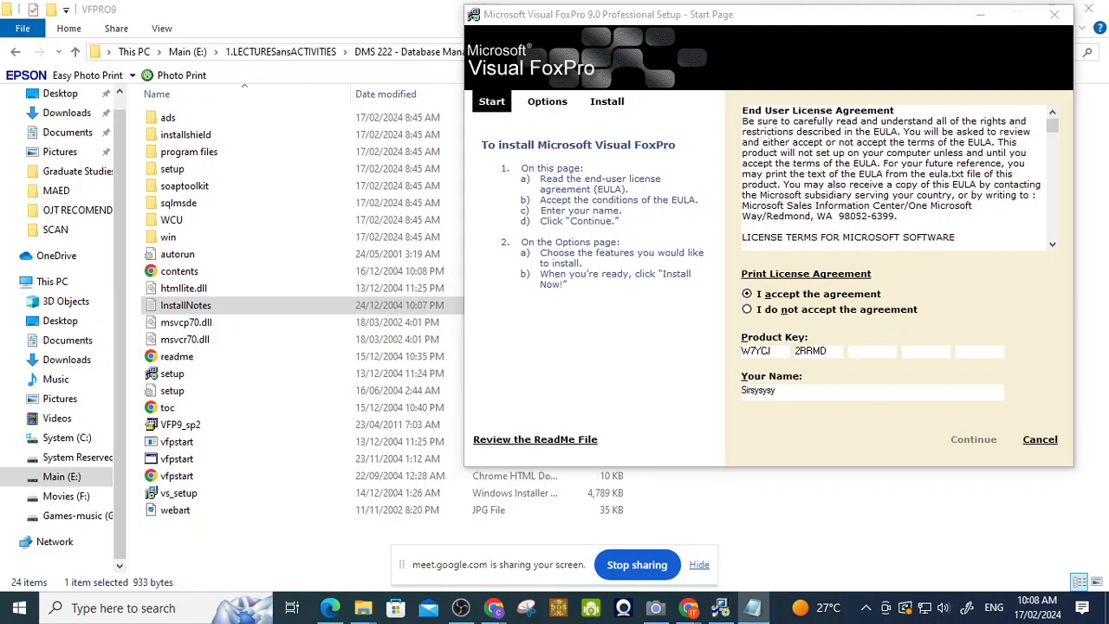
left_click(872, 351)
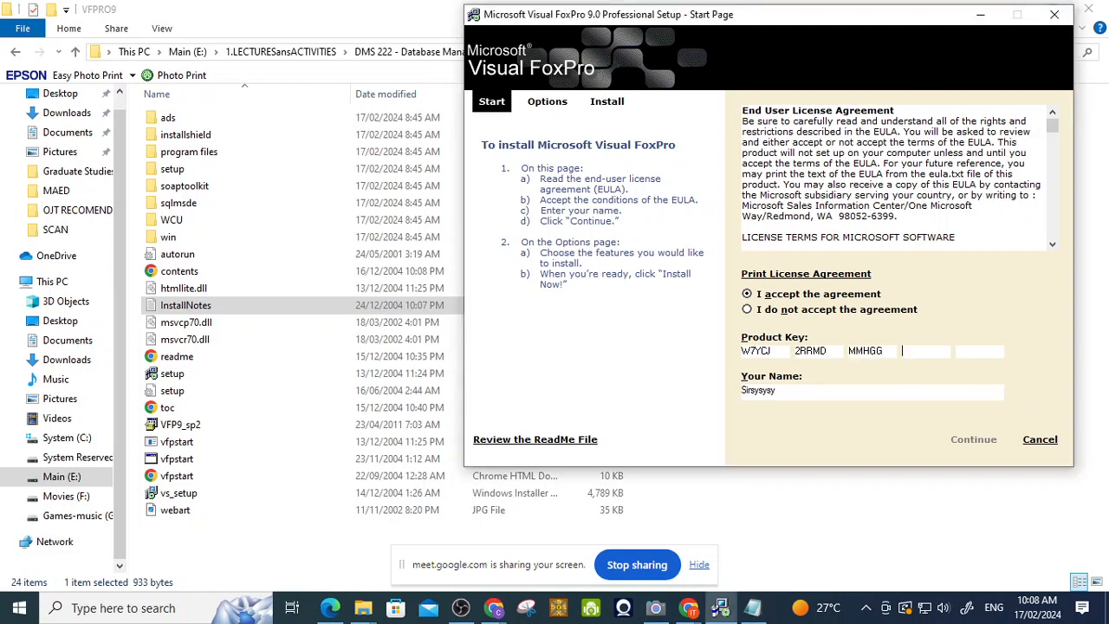
key("alt+Tab")
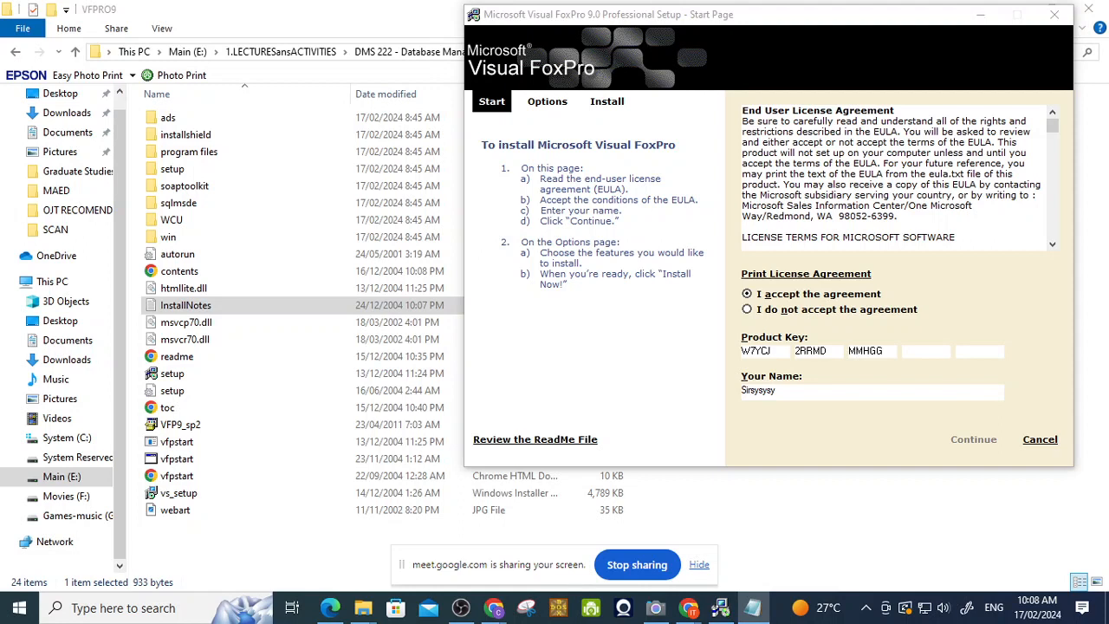
left_click(927, 353)
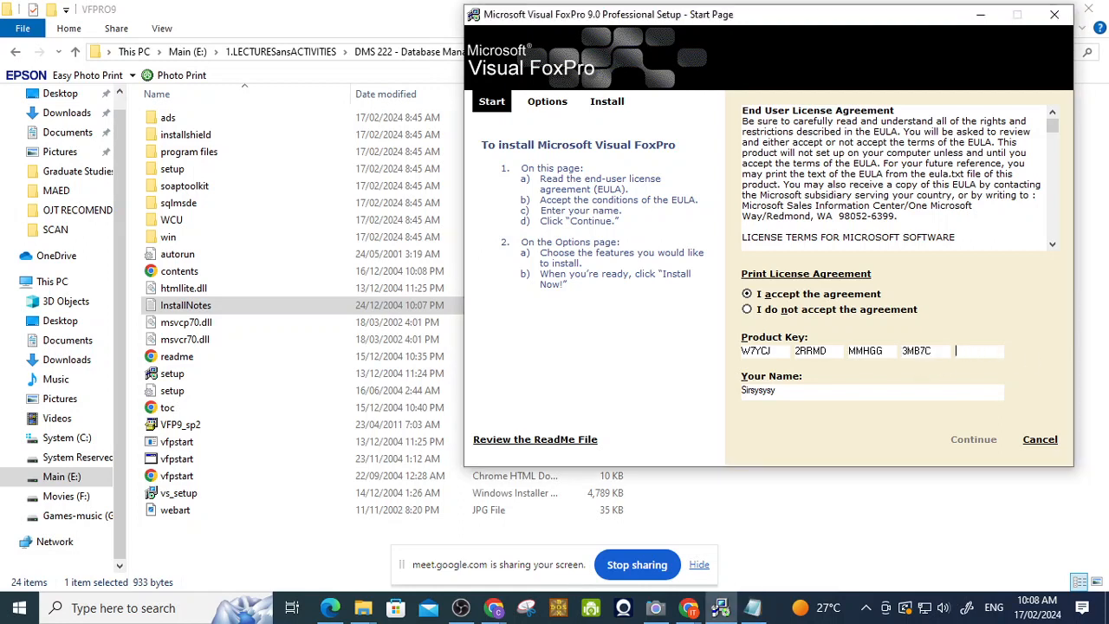
key("alt+Tab")
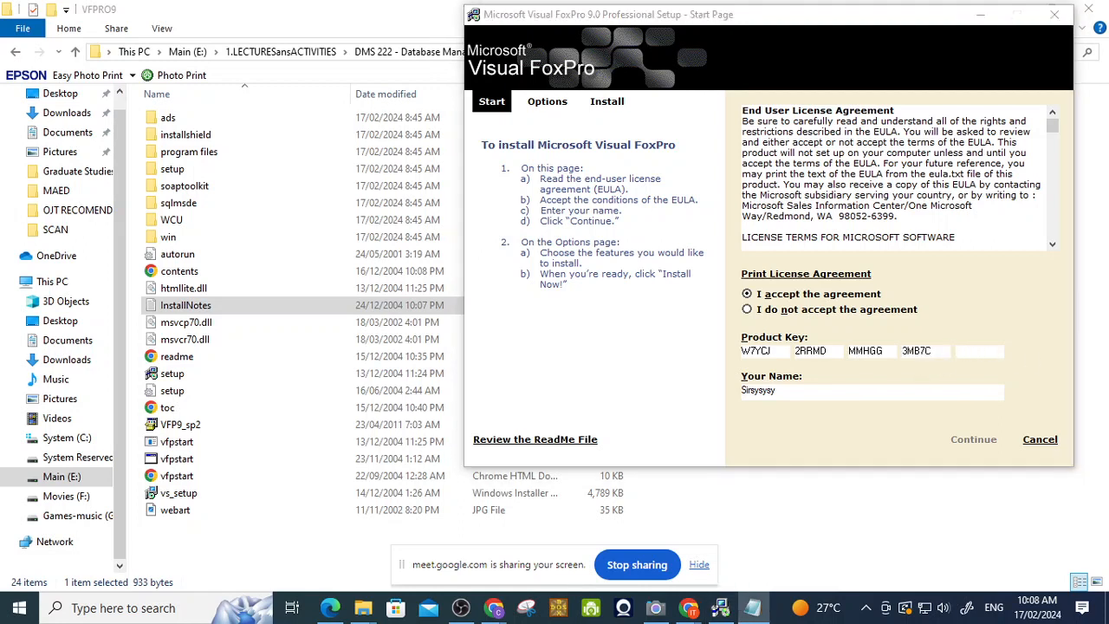
left_click(993, 350)
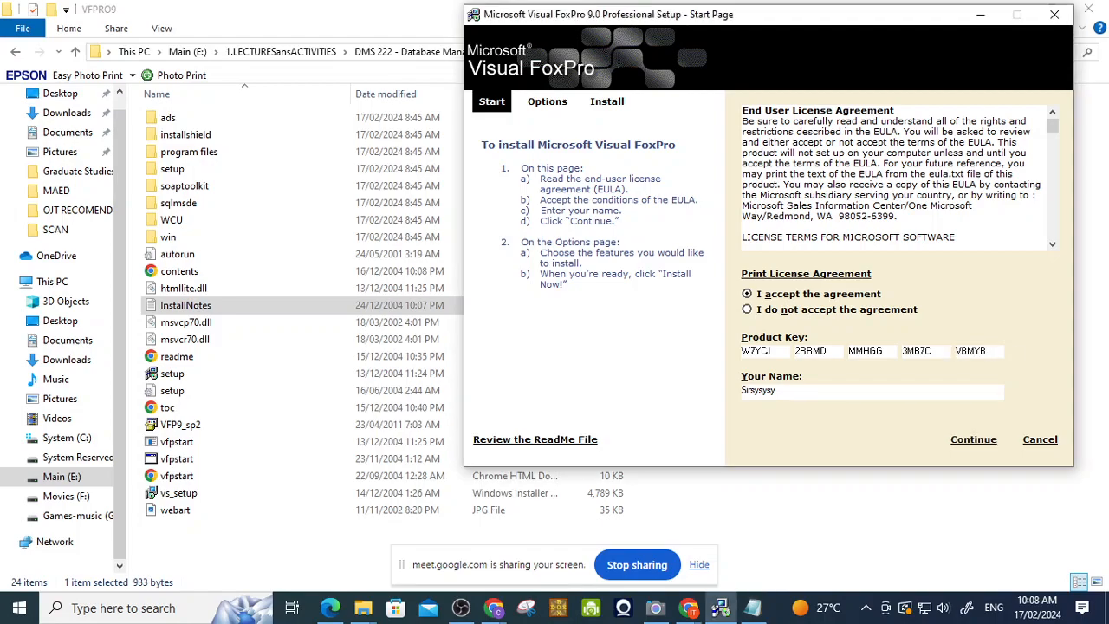
key("alt+Tab")
Step: Narrow and minimize the InstallNotes window, bringing the FoxPro setup Start Page to the front
left_click_drag(479, 6, 577, 62)
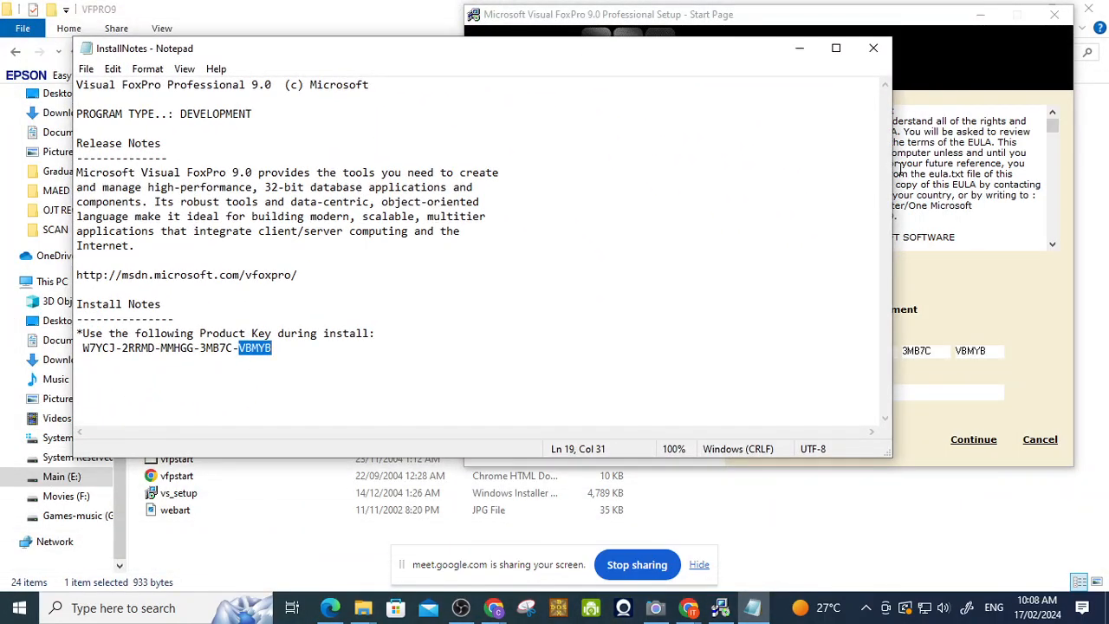
left_click_drag(893, 178, 482, 179)
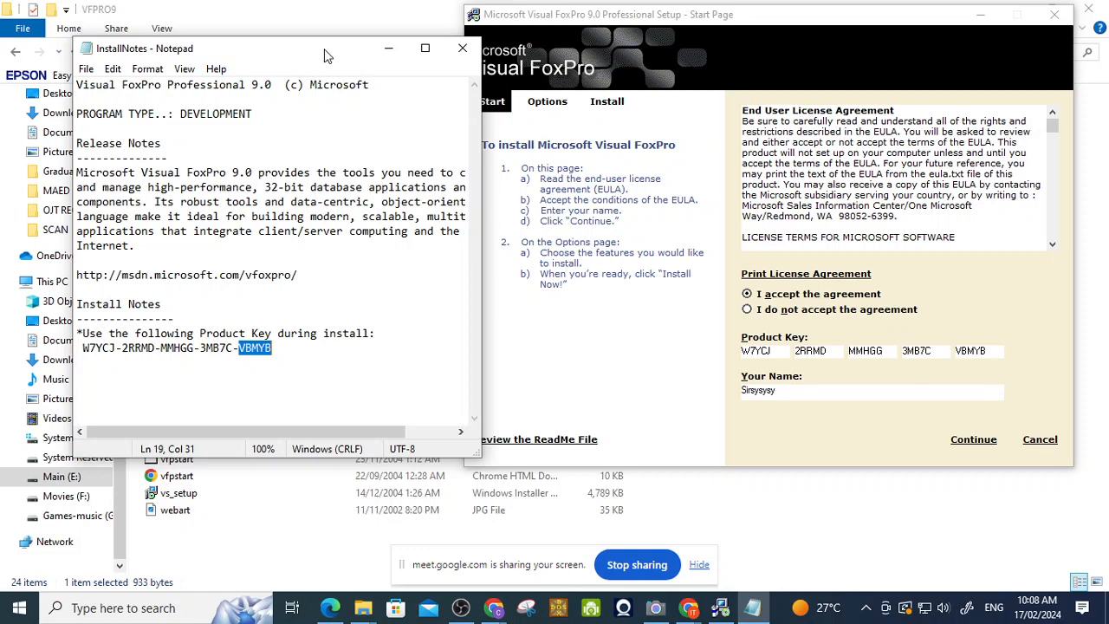
left_click(389, 47)
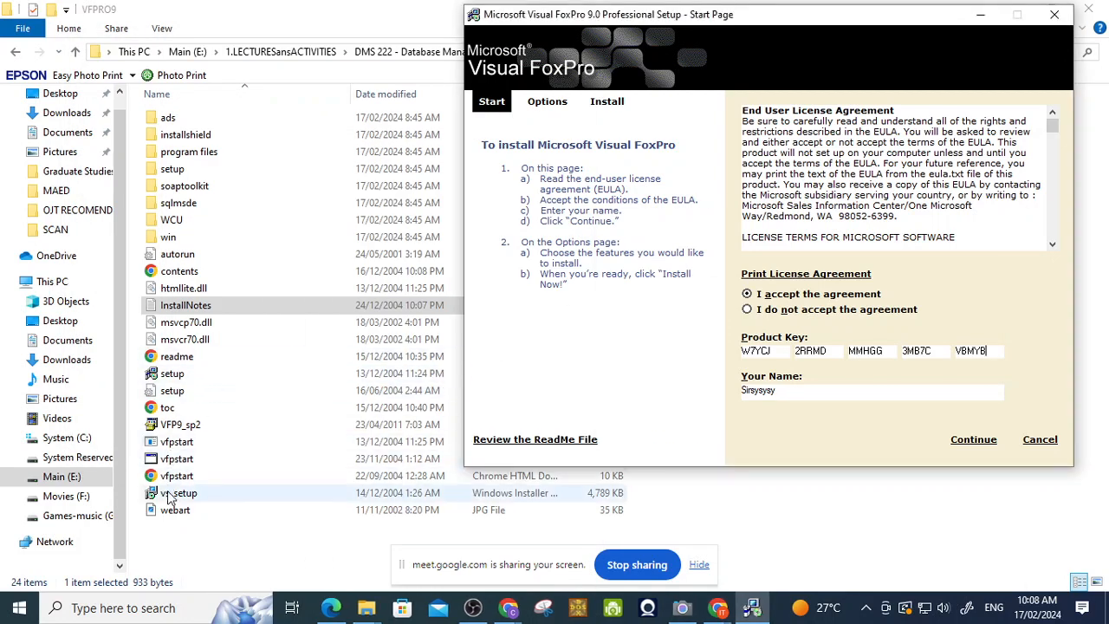
left_click(189, 314)
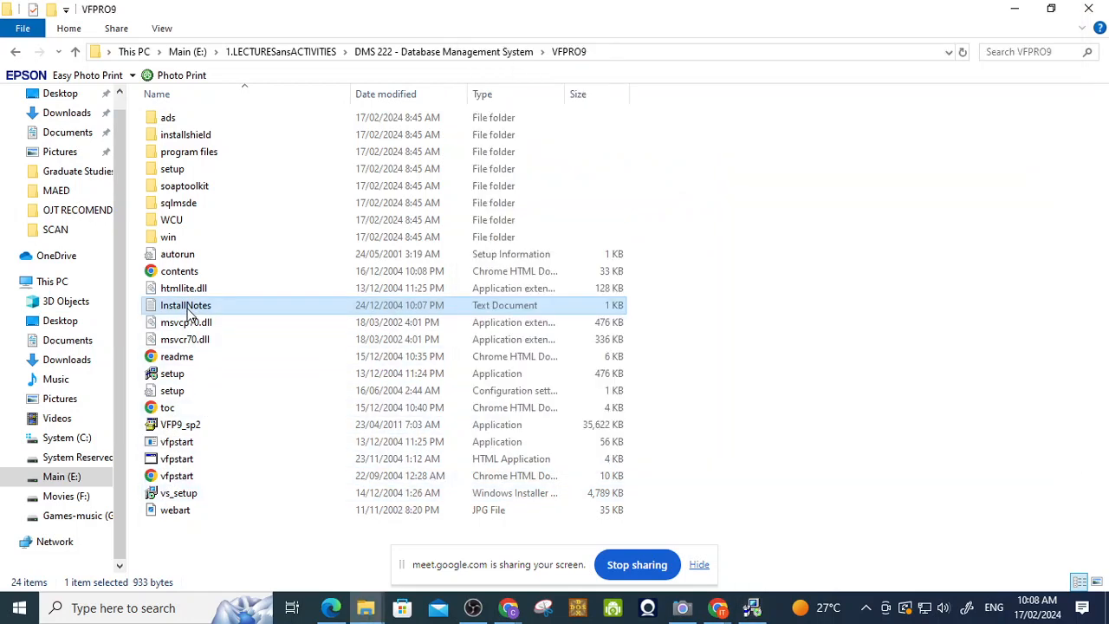
left_click(753, 608)
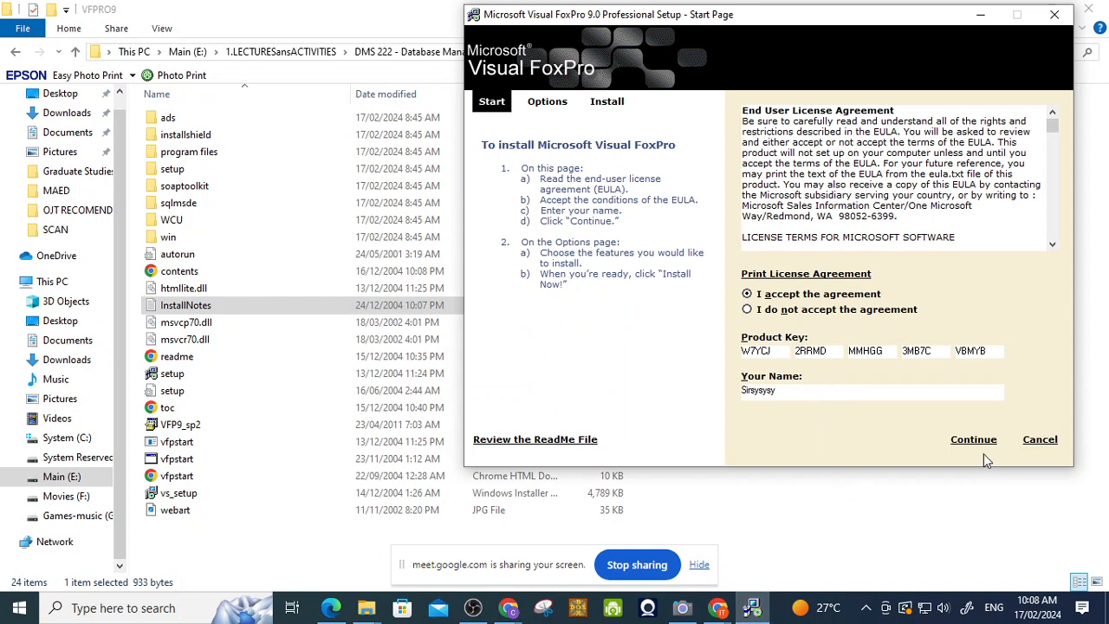
Step: Continue to the Options page and install Visual FoxPro 9.0 Professional with default features
left_click(803, 397)
left_click(974, 440)
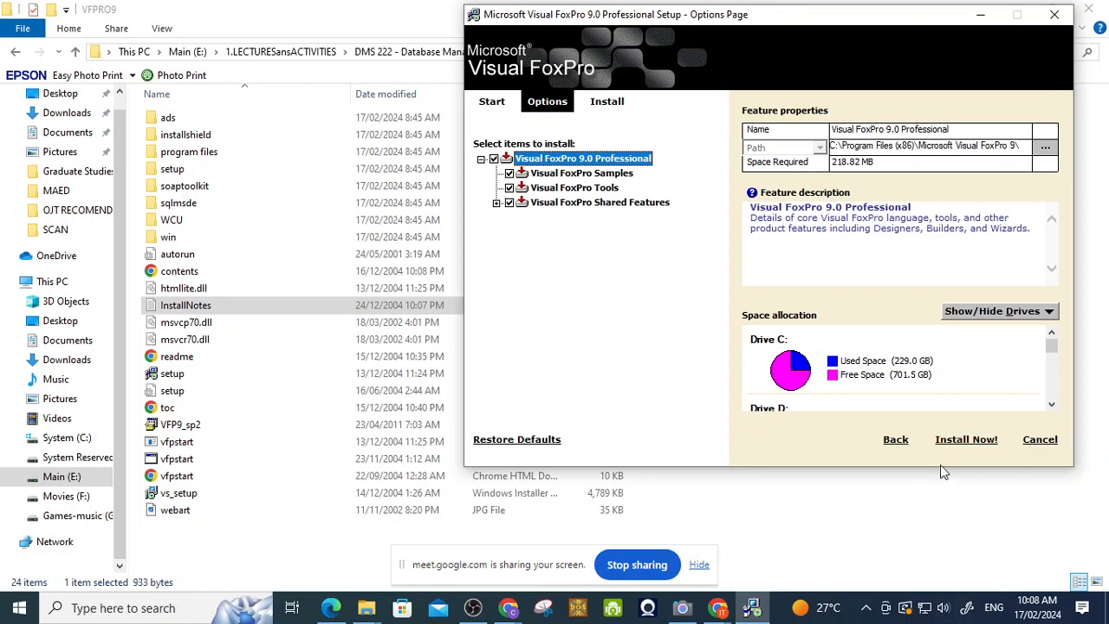
left_click(952, 443)
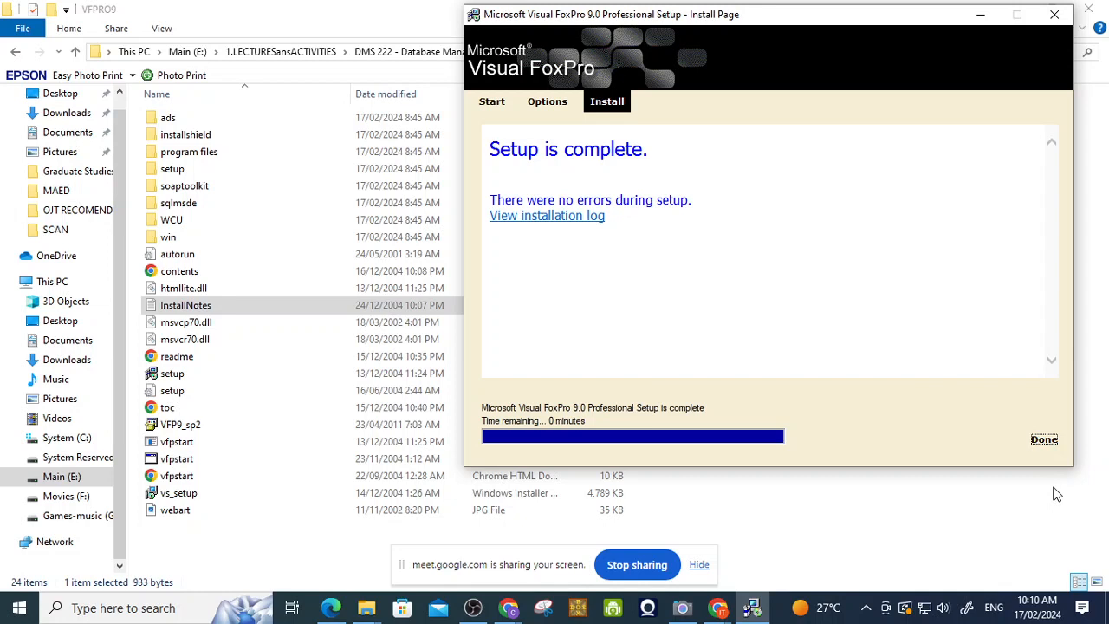
Step: Close the completed Visual FoxPro installer and exit the setup launcher
left_click(1042, 442)
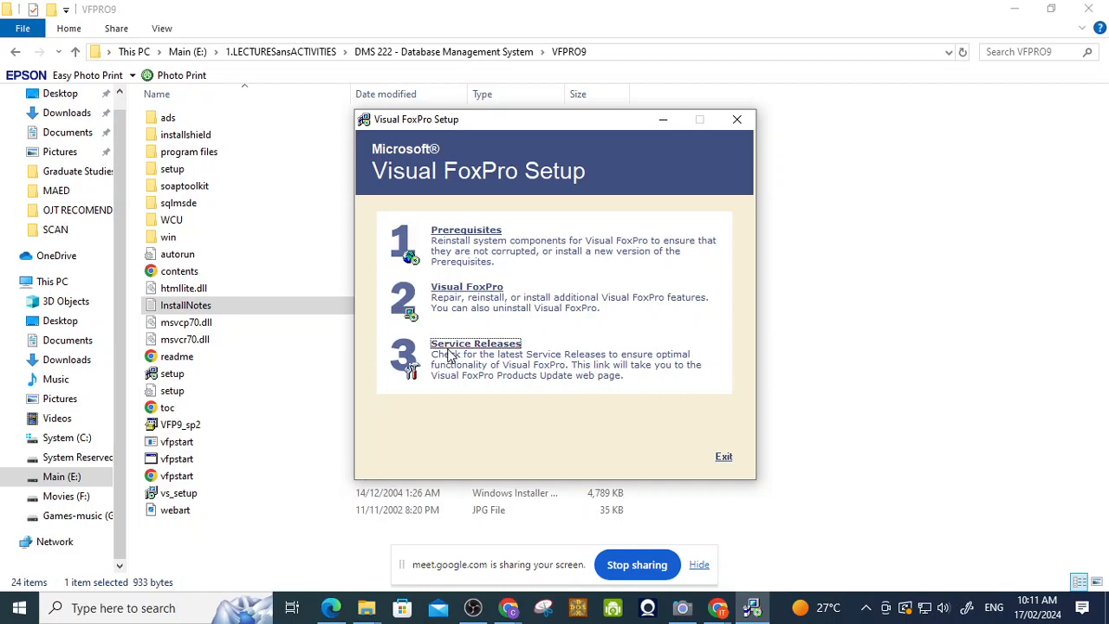
left_click(722, 458)
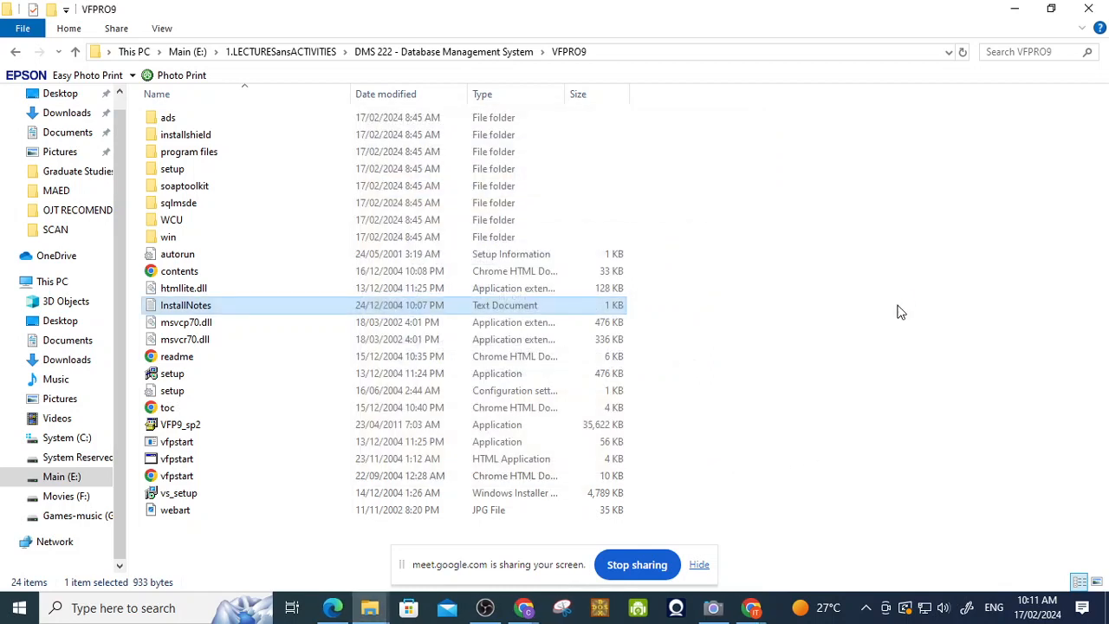
Step: Run VFP9_sp2, confirm and accept its licence to install Service Pack 2 (KB925841)
left_click(164, 432)
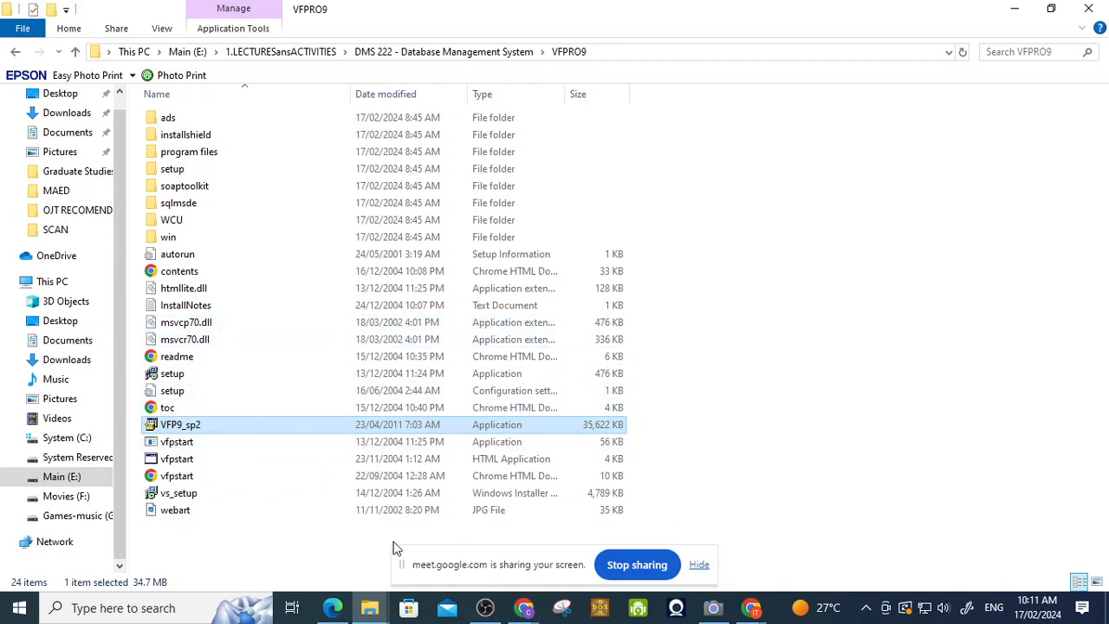
double_click(191, 425)
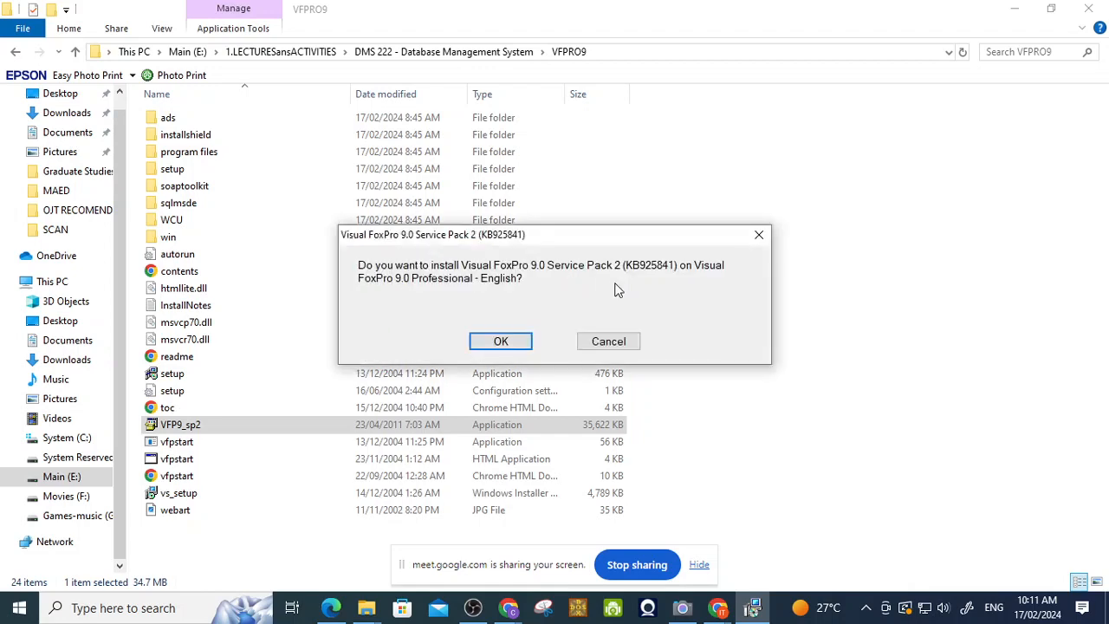
left_click(500, 341)
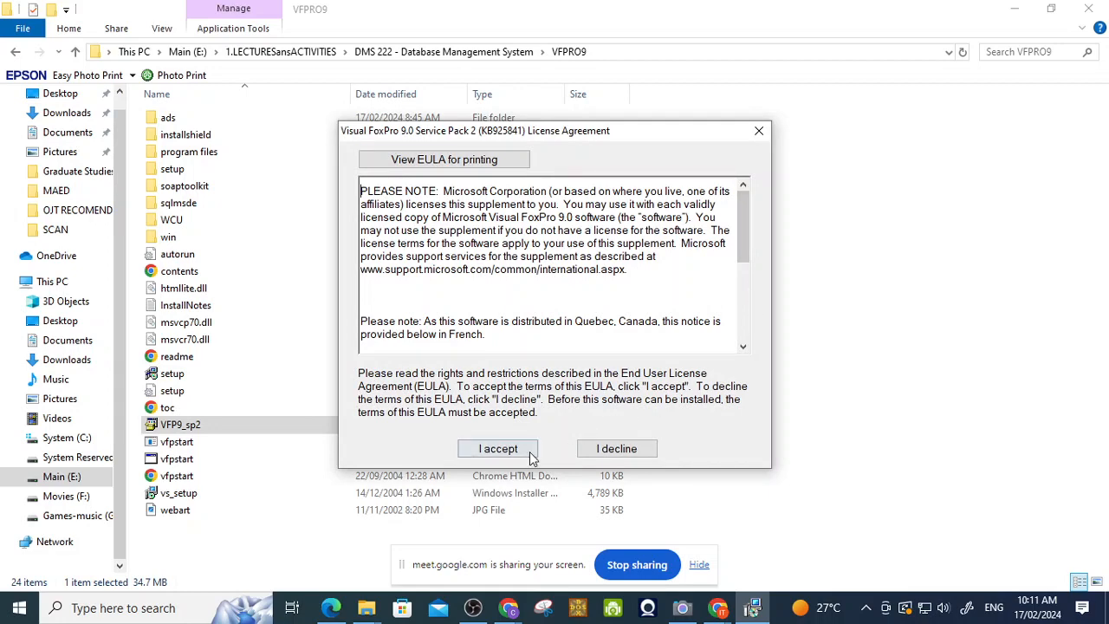
left_click(497, 449)
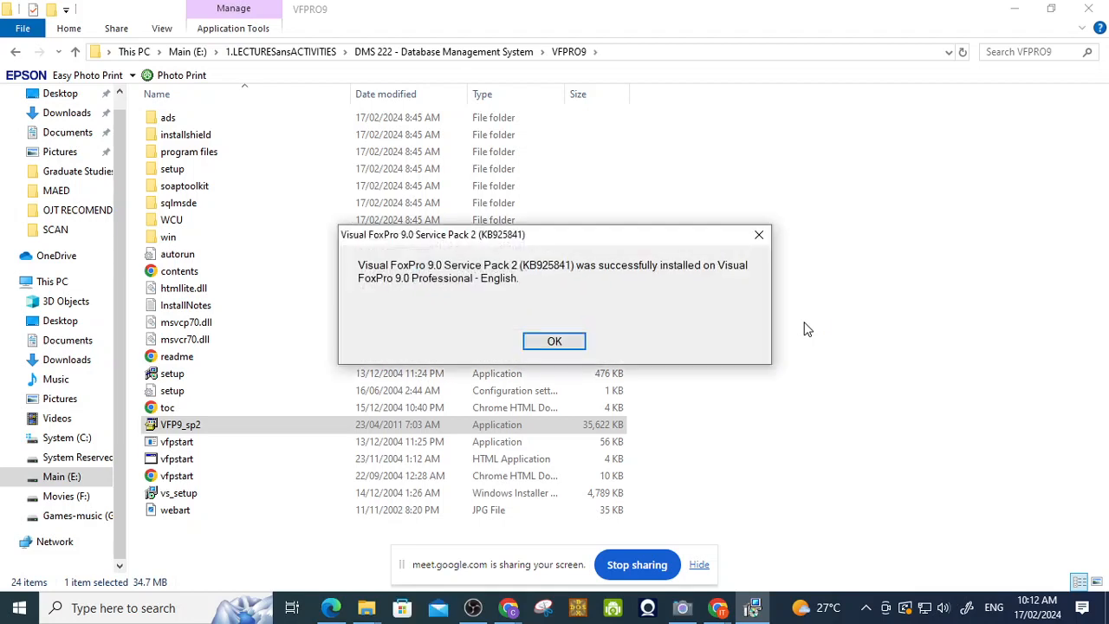
left_click(557, 342)
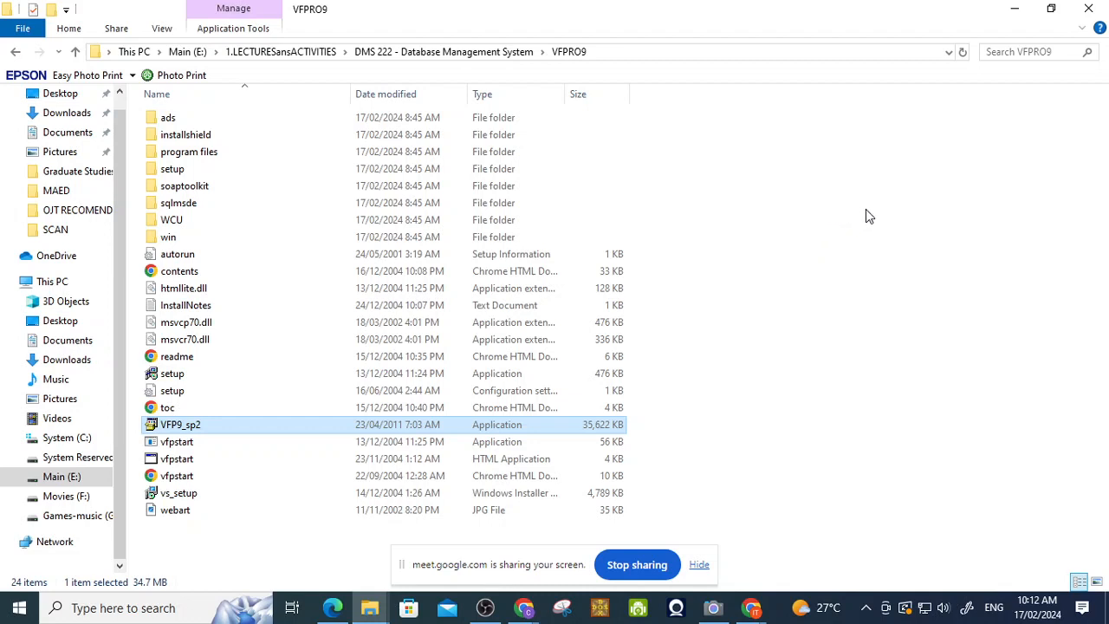
Step: Close the VFPRO9 folder and start Microsoft Visual FoxPro 9.0 from Recently added
left_click(1093, 16)
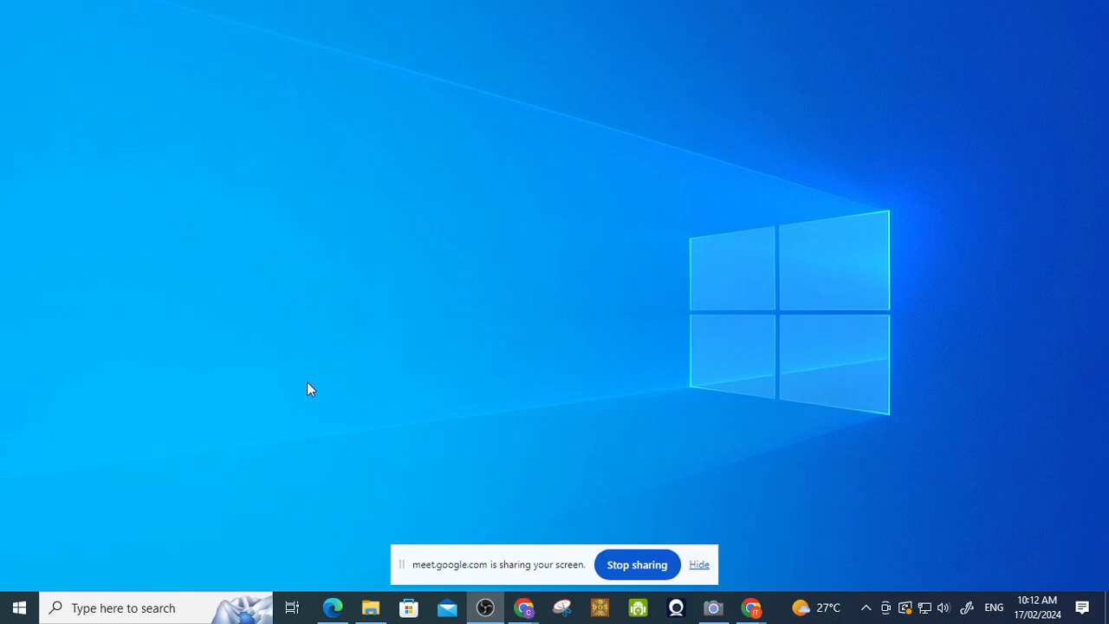
left_click(19, 608)
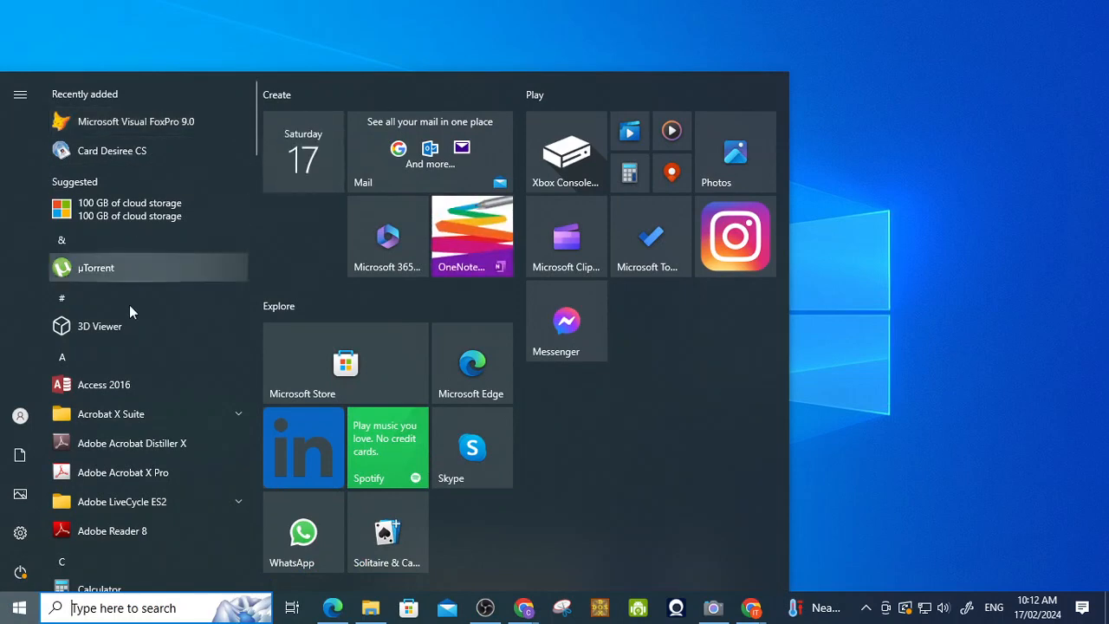
left_click(137, 121)
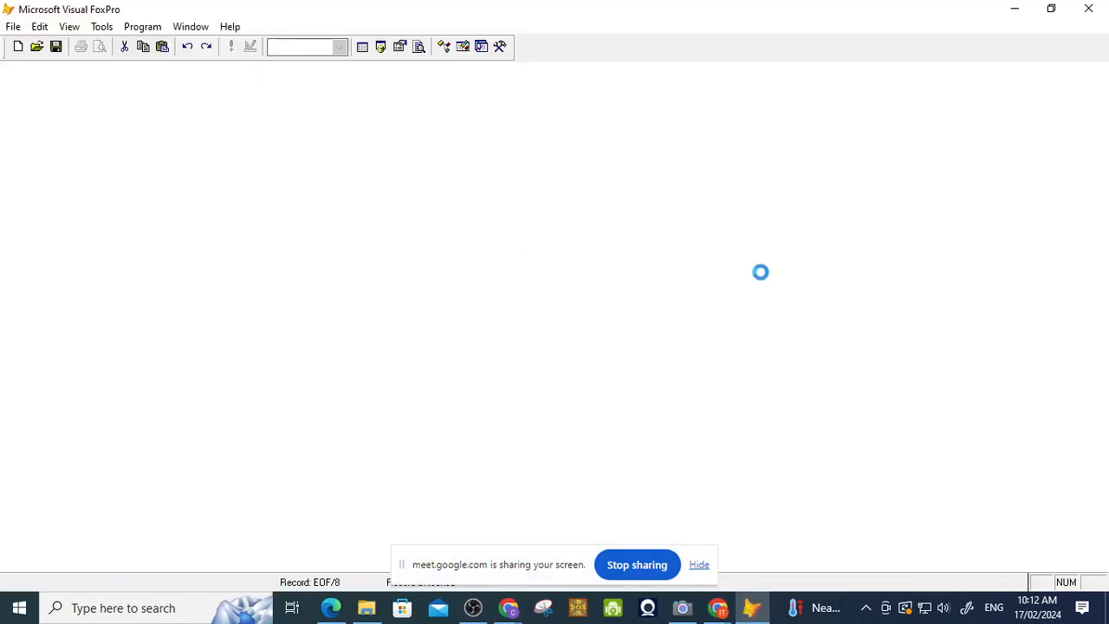